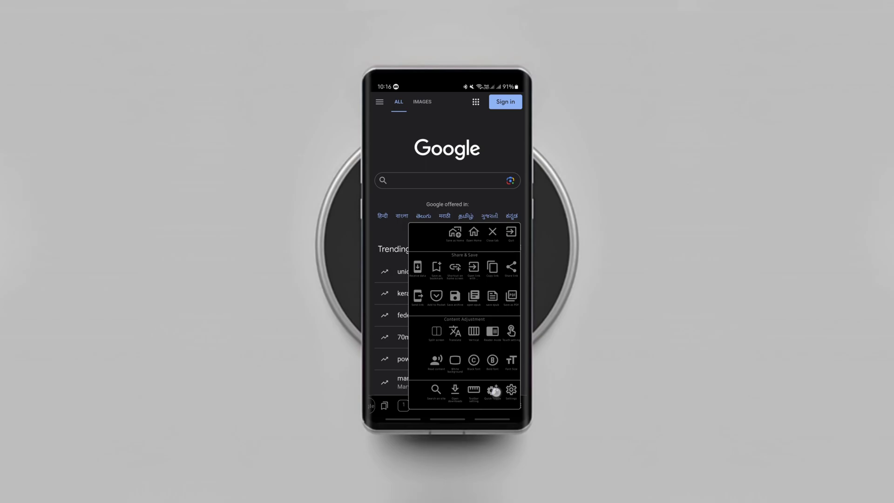
# Look over EinkBro's quick toggles checklist and the font size dialog, closing each.
pyautogui.click(494, 391)
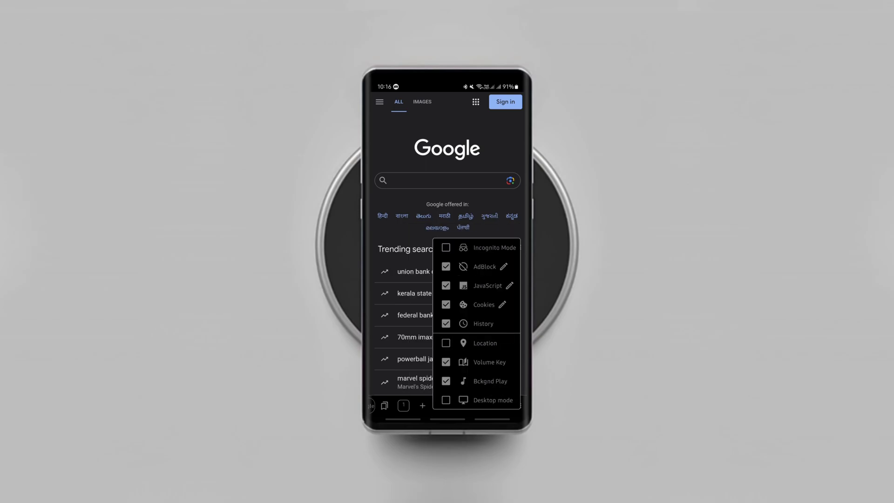
pyautogui.click(515, 147)
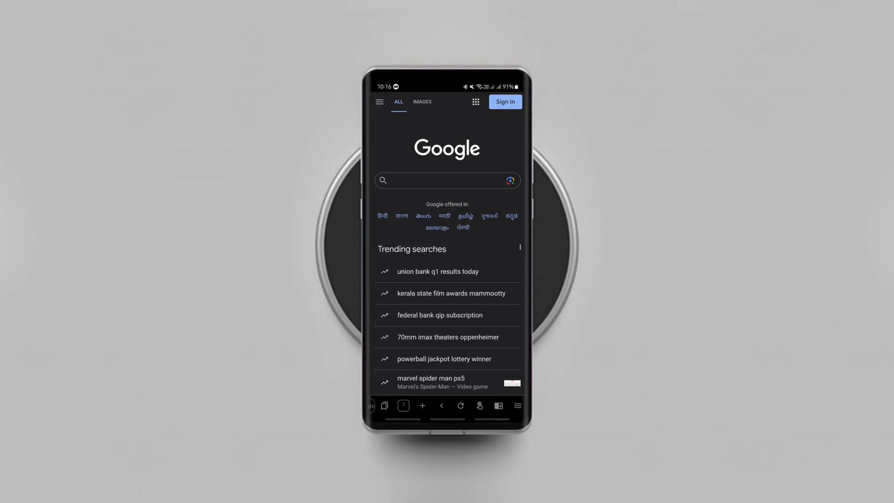
pyautogui.click(517, 405)
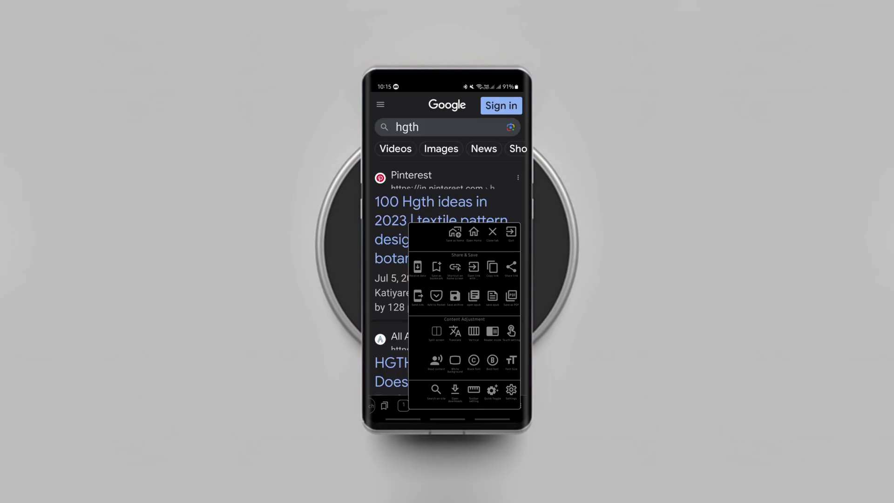
pyautogui.click(512, 361)
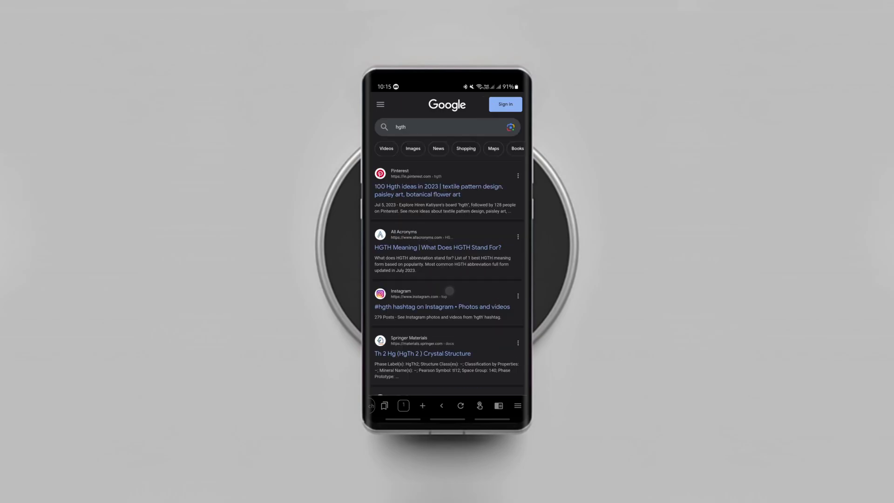
pyautogui.click(482, 143)
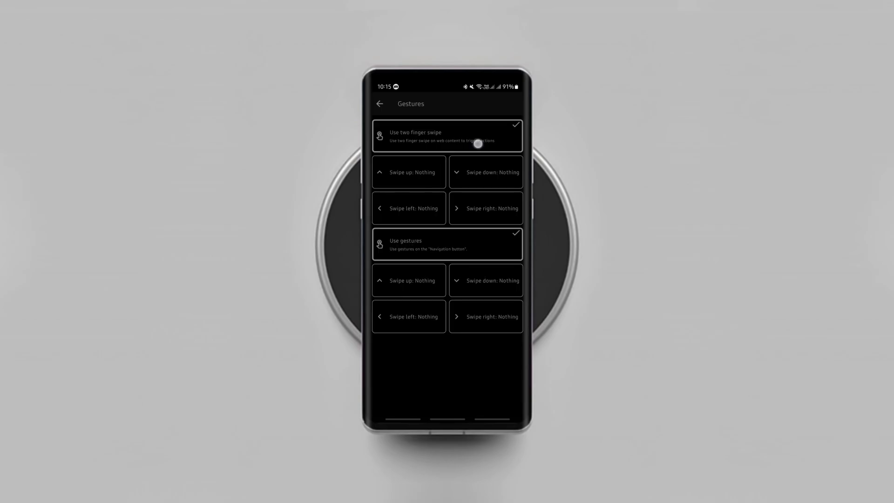
# View the Swipe up gesture action choices, then return to the settings overview.
pyautogui.click(412, 173)
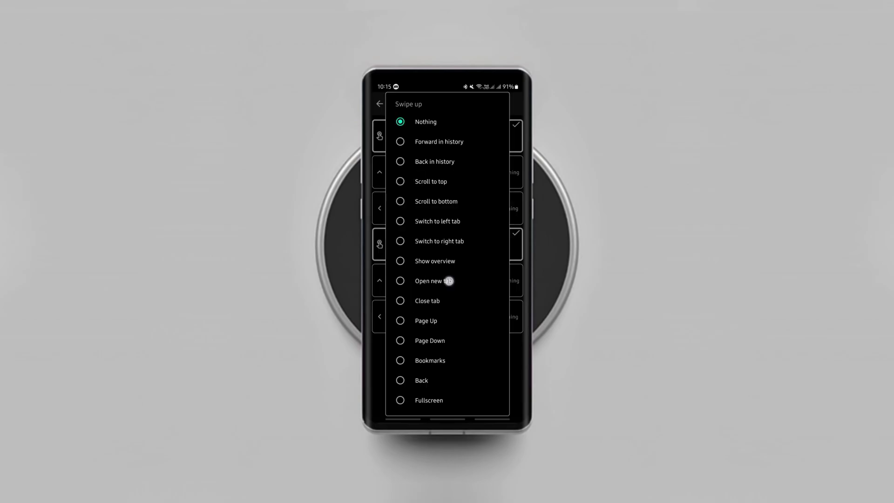
pyautogui.scroll(-3, 447, 280)
pyautogui.scroll(3, 447, 291)
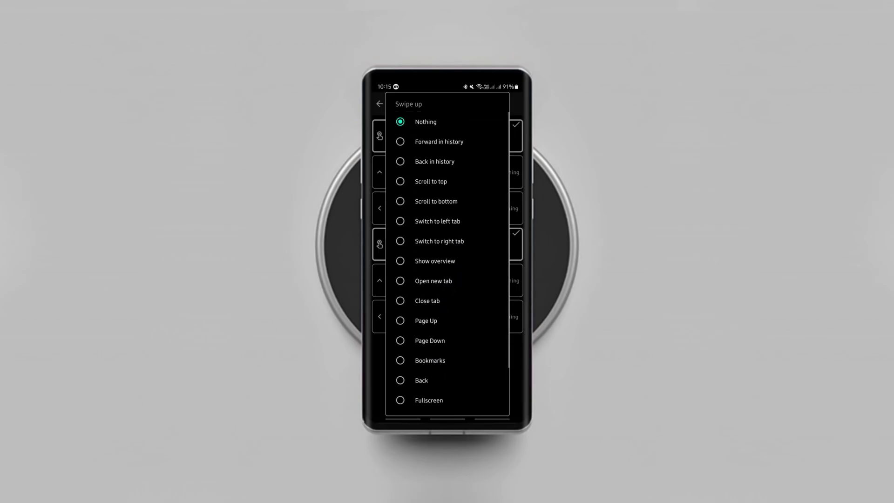
pyautogui.click(519, 350)
pyautogui.press('Escape')
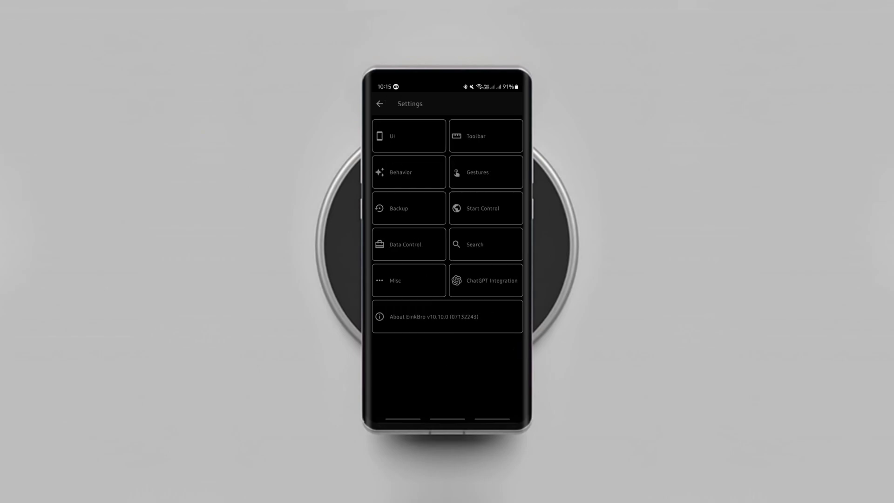
# Browse ChatGPT Integration settings and the OpenAI key entry, then return to settings overview.
pyautogui.click(486, 281)
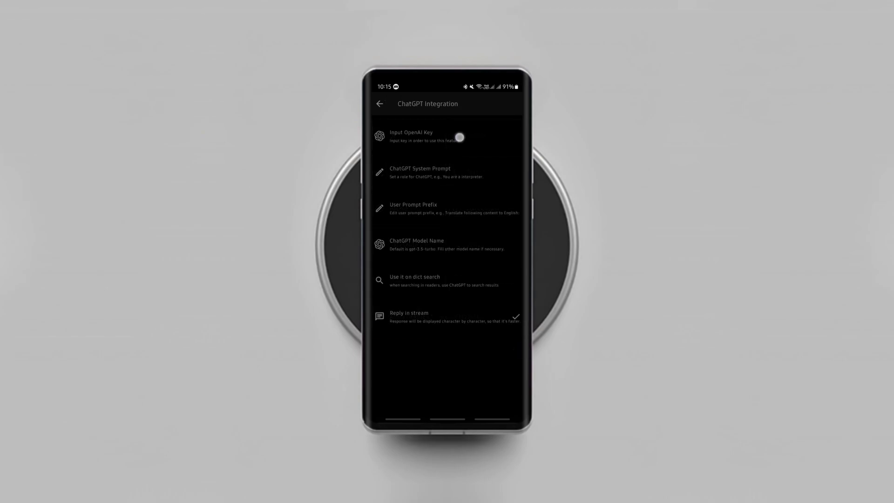
pyautogui.click(458, 138)
pyautogui.click(486, 302)
pyautogui.click(378, 104)
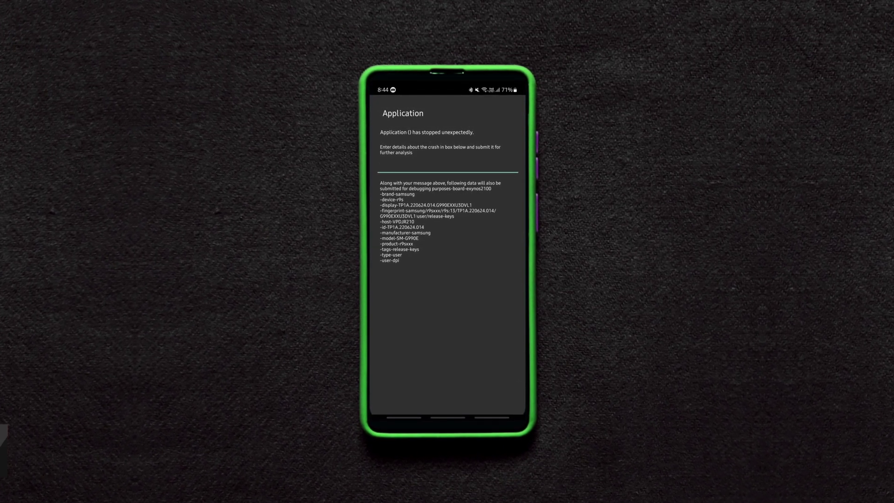
# Unlock past the fake crash box, view All Apps and Settings, then Locked Apps.
pyautogui.click(447, 171)
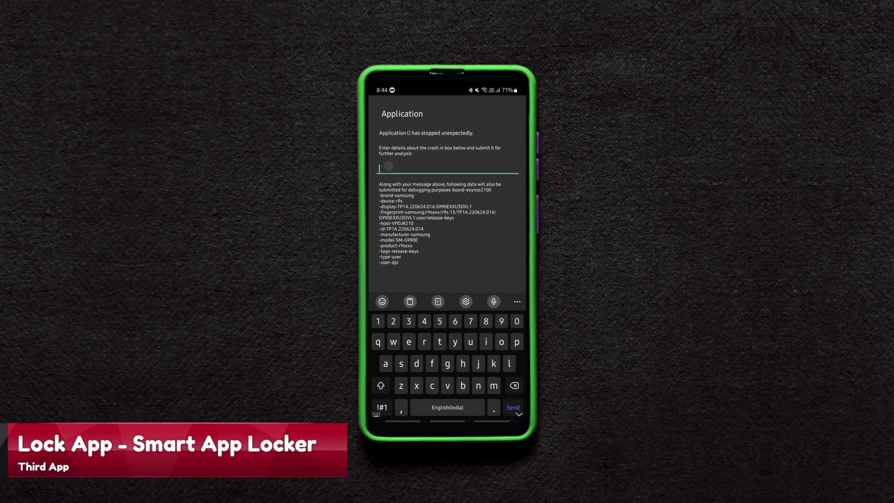
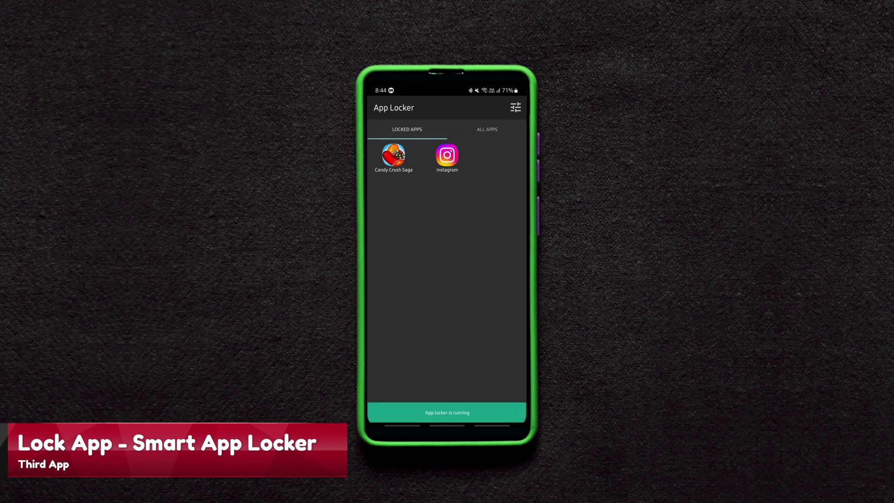
pyautogui.click(487, 130)
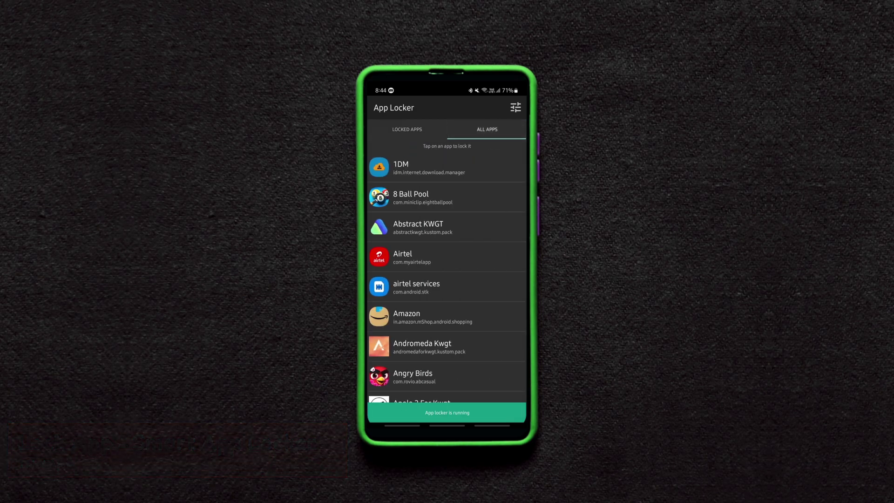
pyautogui.scroll(-2, 488, 248)
pyautogui.scroll(-5, 488, 248)
pyautogui.scroll(5, 485, 259)
pyautogui.scroll(1, 503, 282)
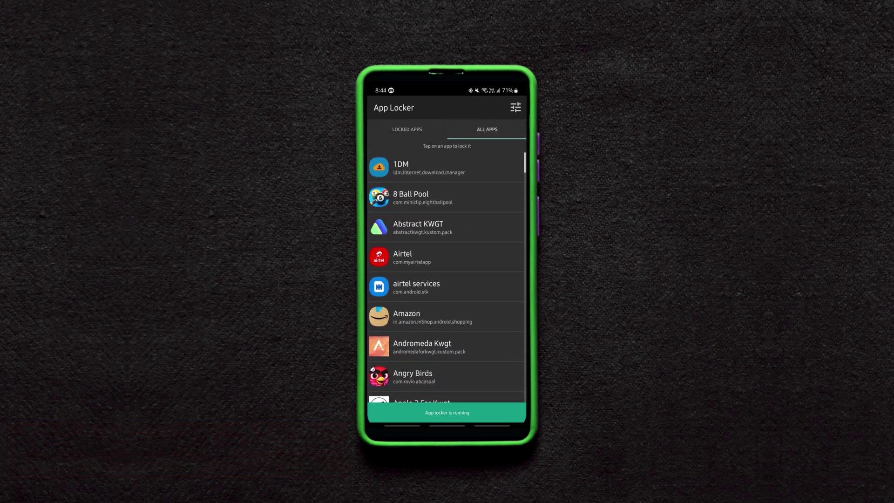
pyautogui.click(516, 108)
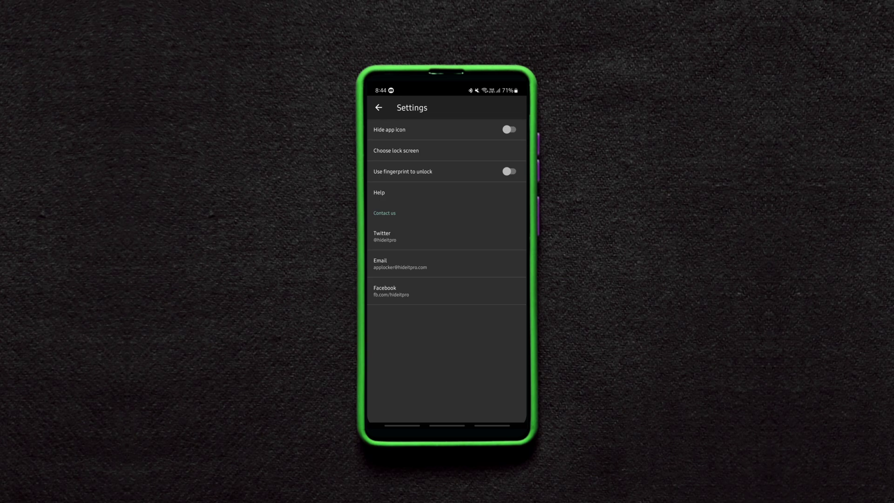
pyautogui.click(377, 108)
pyautogui.click(408, 129)
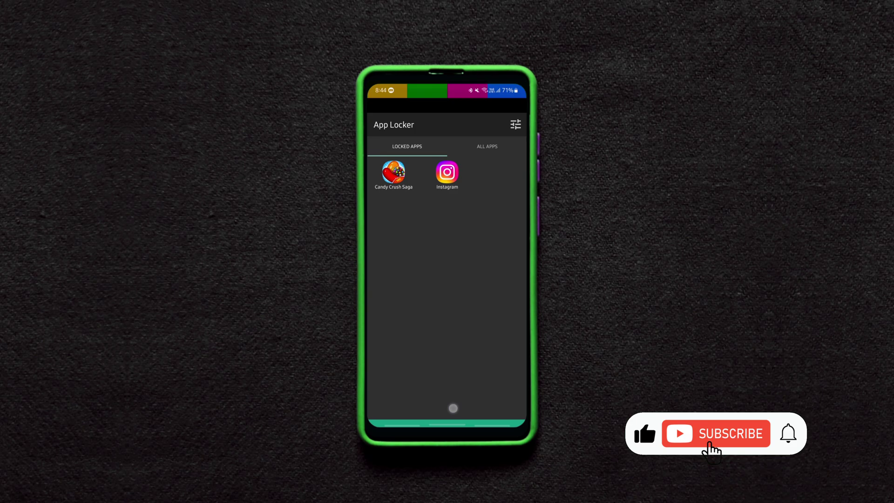
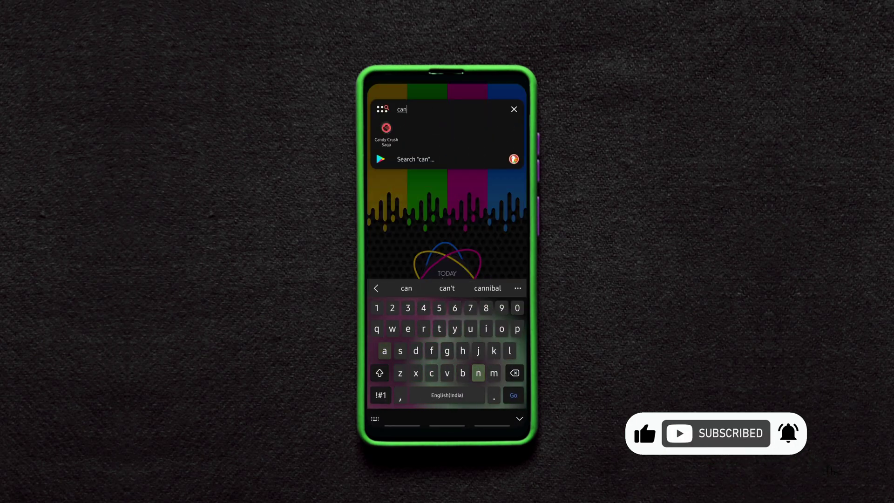
# Launch locked Candy Crush Saga, see its fake crash screen, and unlock it with the PIN.
pyautogui.click(385, 131)
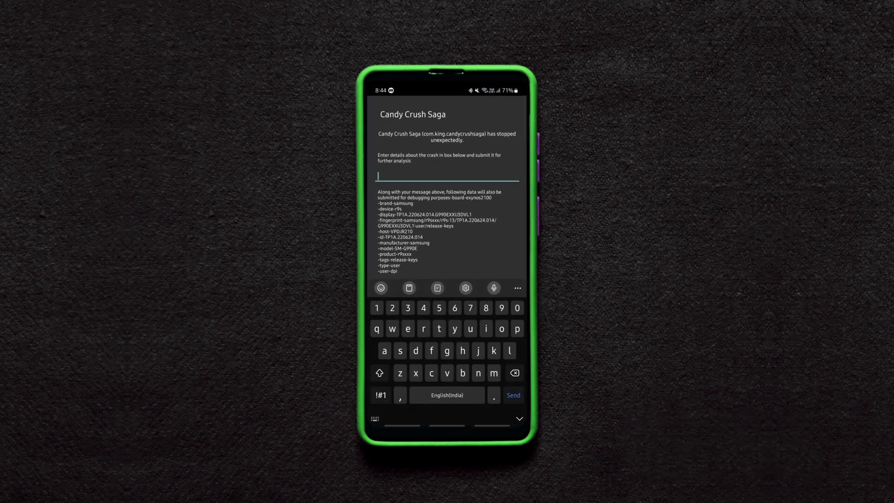
pyautogui.click(447, 409)
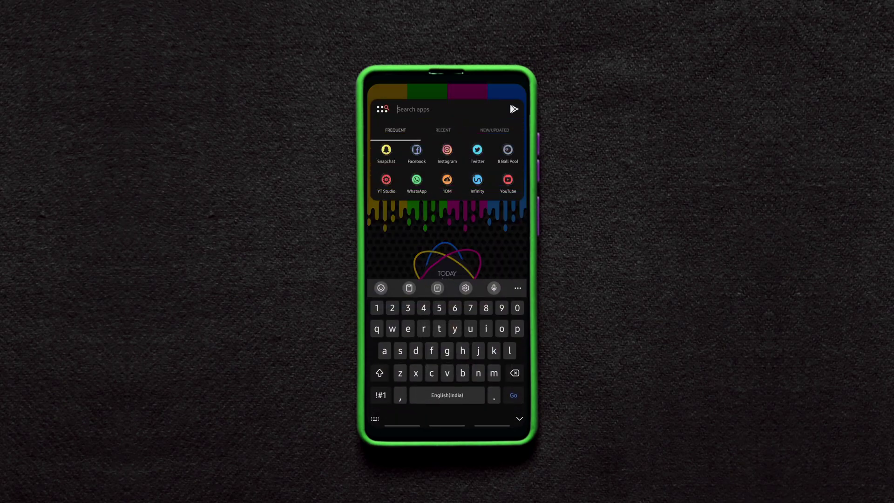
pyautogui.click(387, 126)
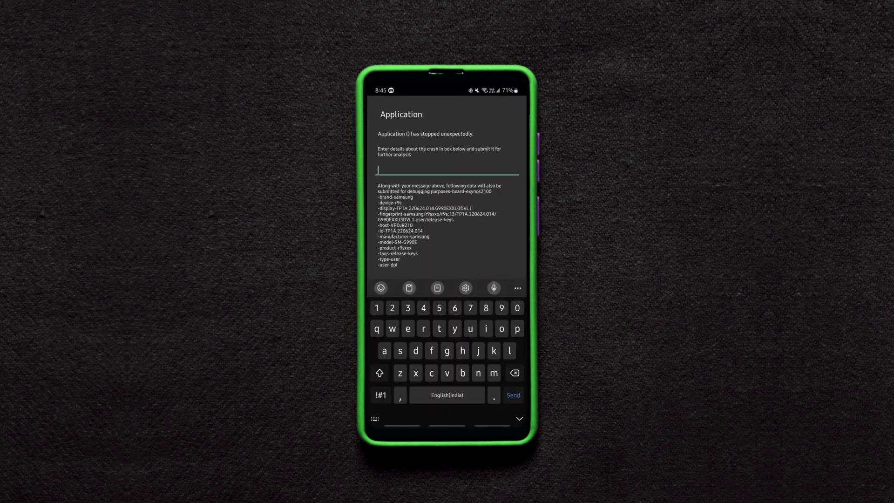
pyautogui.press('Return')
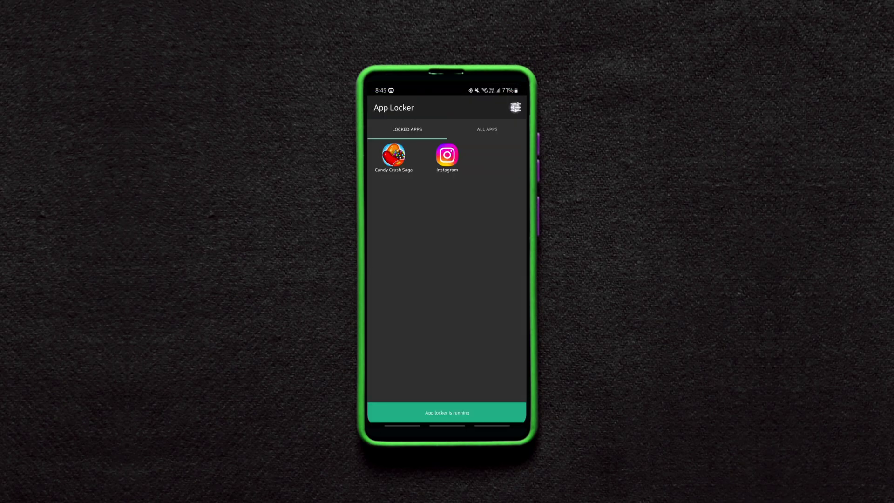
# Keep Crash Lock as the app locker's lock screen type in Settings.
pyautogui.click(515, 107)
pyautogui.click(396, 151)
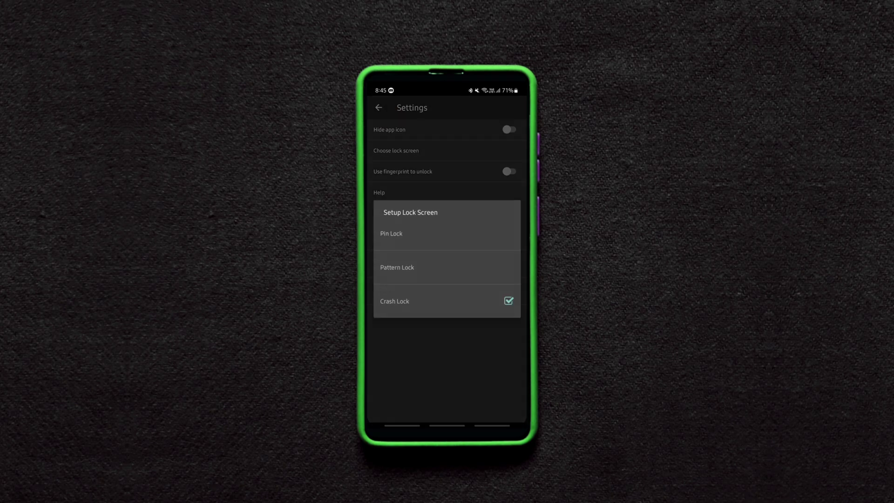
pyautogui.click(443, 300)
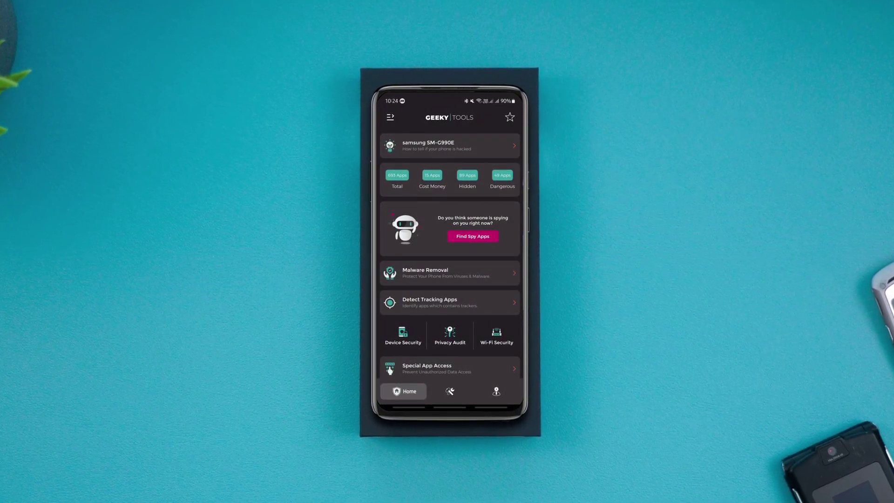
pyautogui.scroll(-3, 495, 244)
pyautogui.scroll(-5, 495, 244)
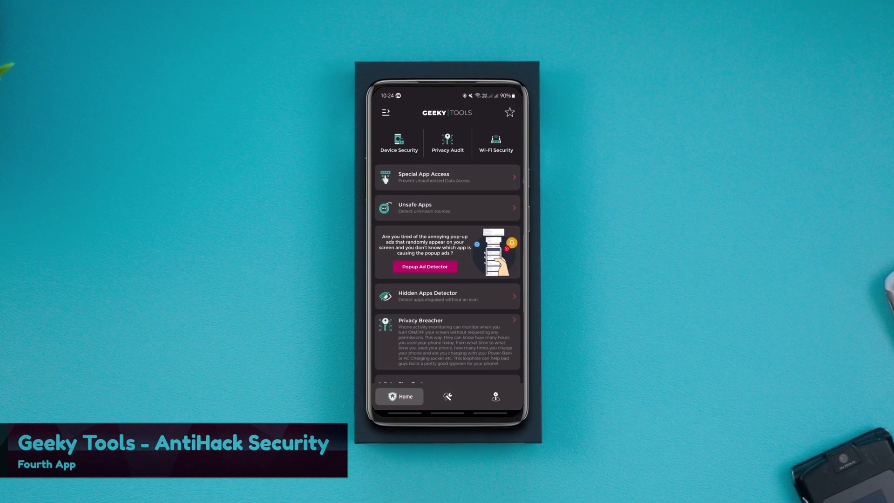
pyautogui.scroll(10, 447, 258)
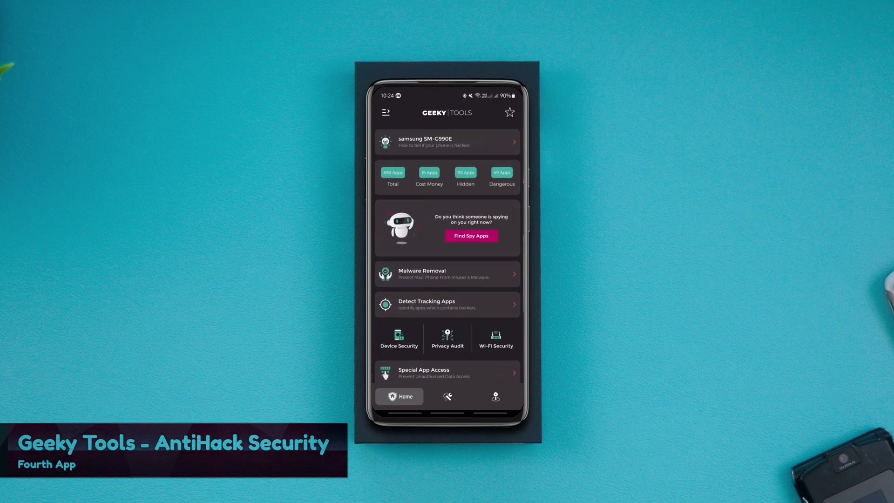
# Open the Geeky Tools drawer listing All Trackers, All Permissions and All Loggers.
pyautogui.click(385, 112)
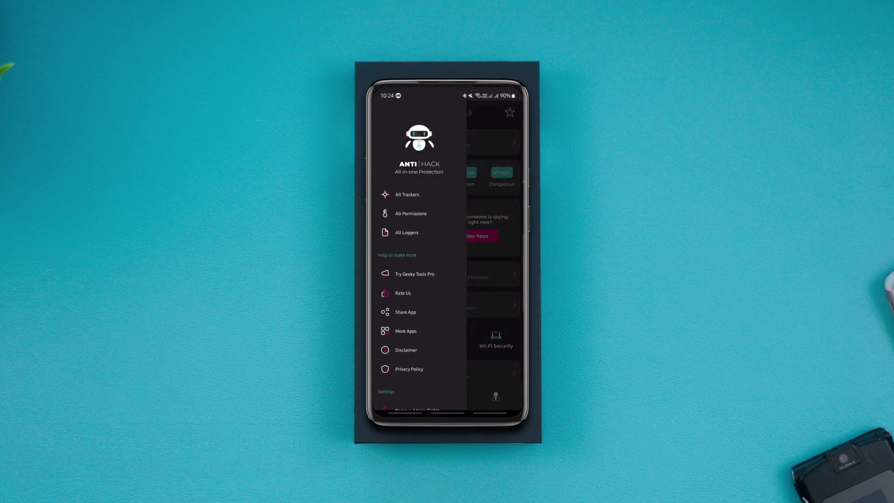
# From All Trackers' ChartBoost entry, uninstall the Boot animations app.
pyautogui.click(408, 194)
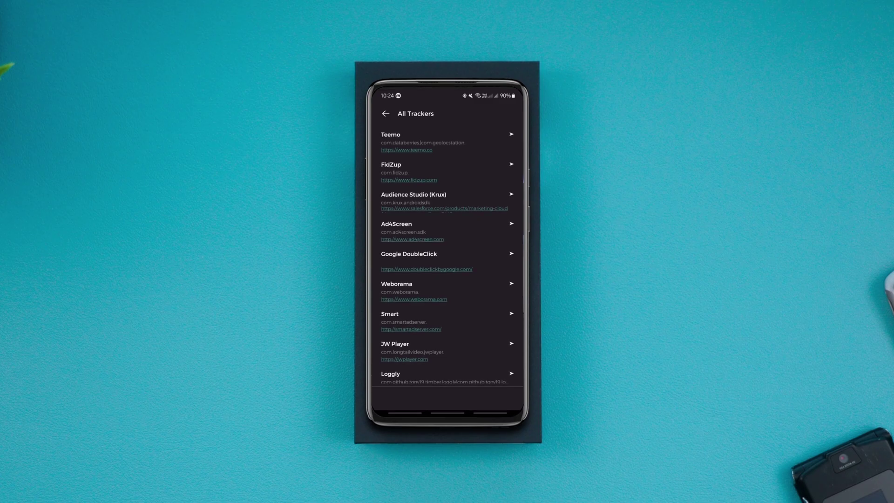
pyautogui.scroll(-5, 495, 252)
pyautogui.scroll(-5, 480, 295)
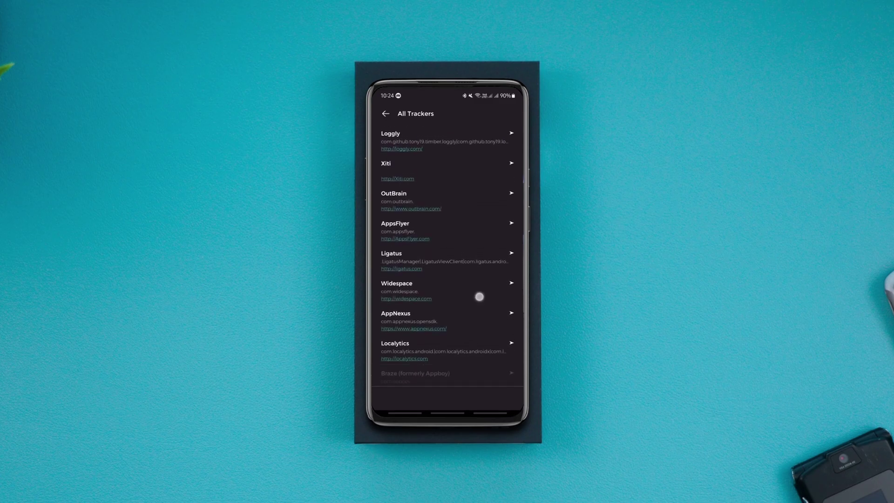
pyautogui.scroll(-5, 447, 251)
pyautogui.click(395, 238)
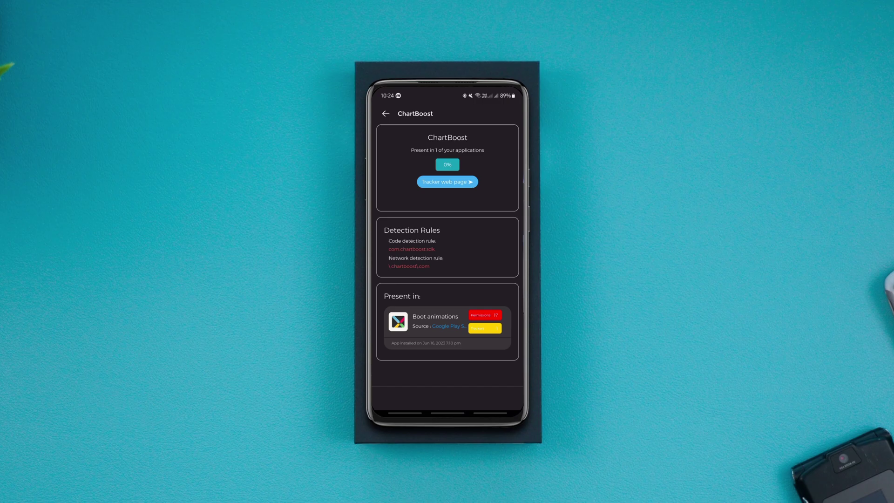
pyautogui.click(435, 318)
pyautogui.click(447, 398)
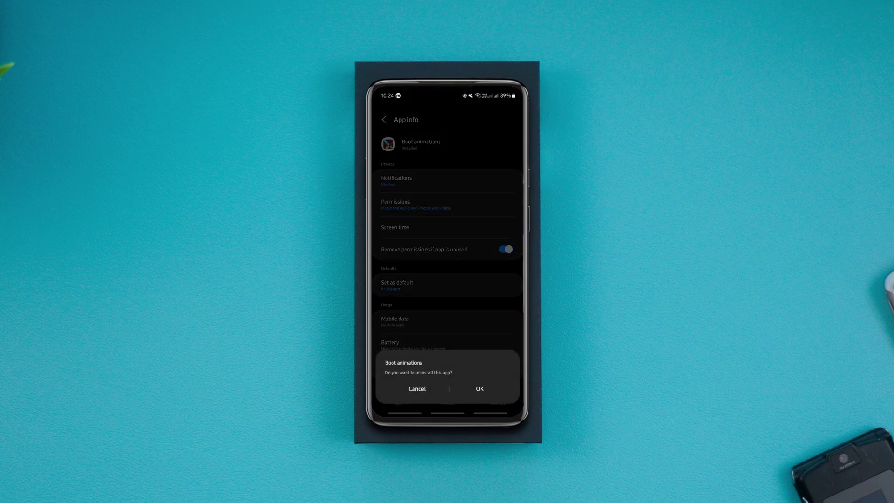
pyautogui.click(480, 388)
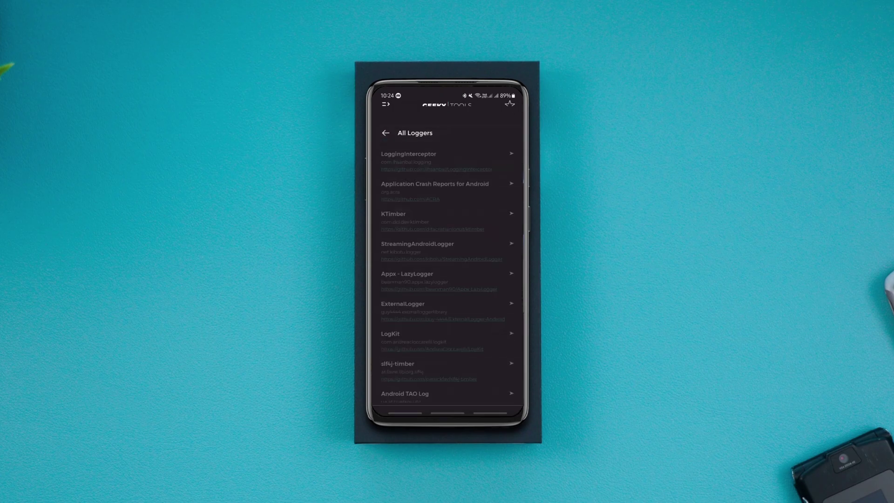
pyautogui.scroll(-2, 489, 290)
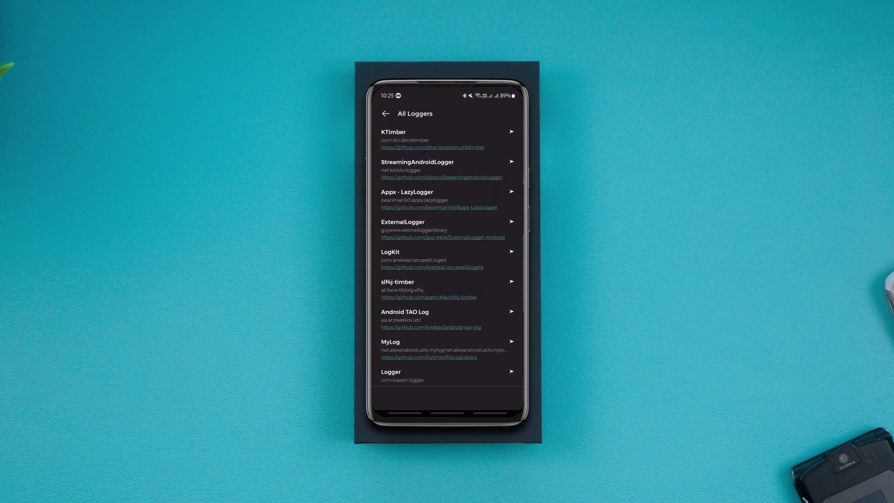
# View the ExternalLogger library details, then open the All Permissions list.
pyautogui.click(419, 228)
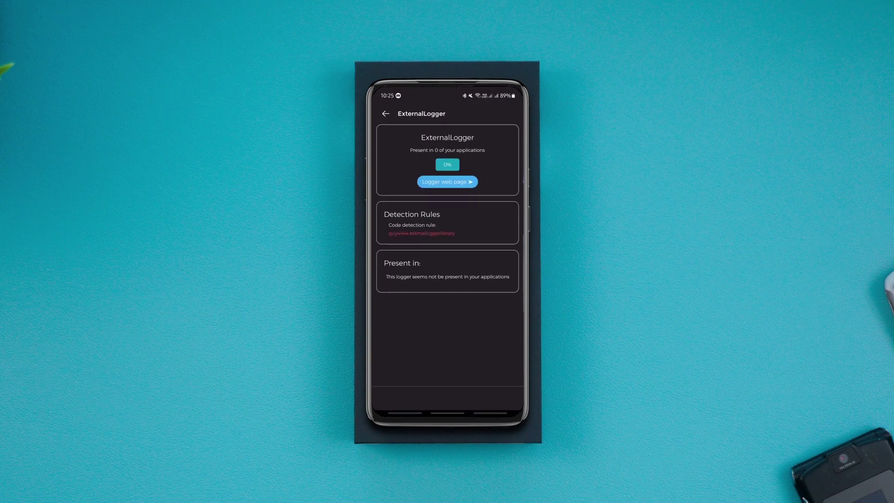
pyautogui.click(385, 114)
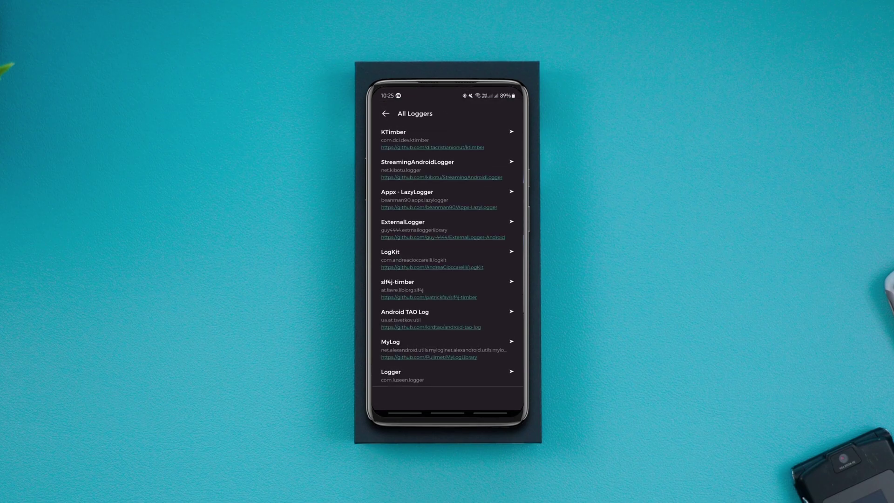
pyautogui.scroll(-2, 498, 240)
pyautogui.click(385, 114)
pyautogui.click(410, 213)
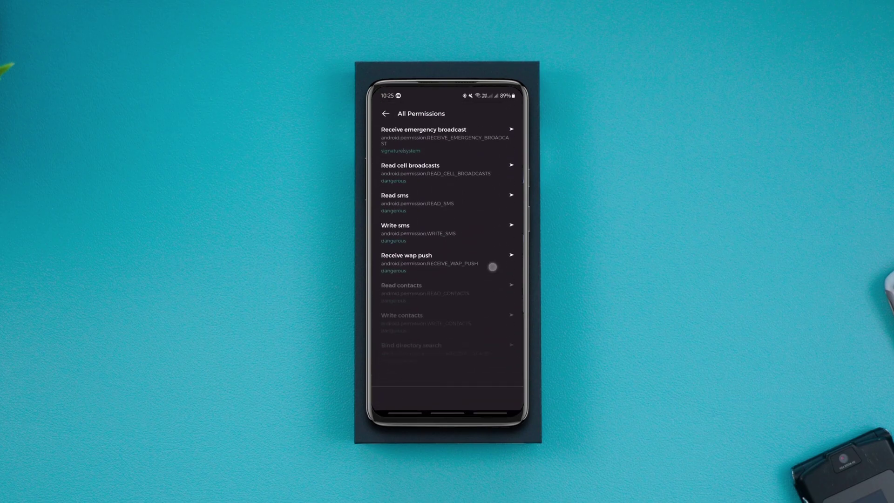
pyautogui.scroll(-5, 491, 266)
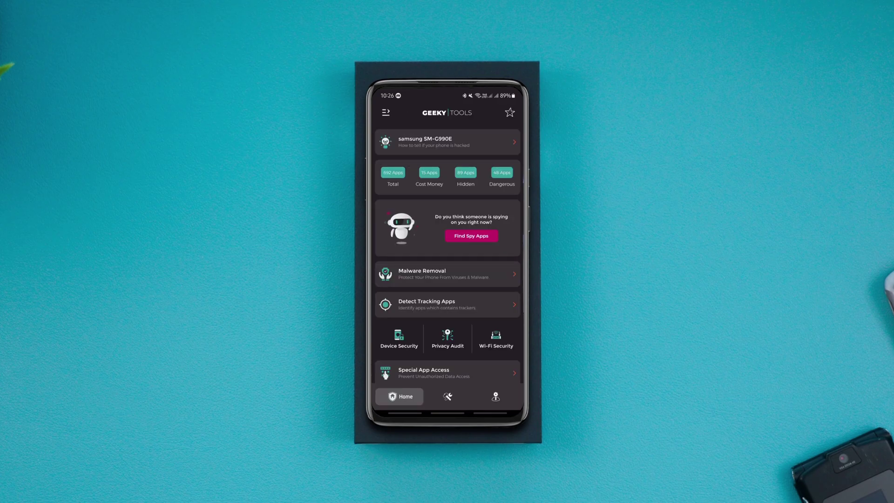
pyautogui.moveTo(490, 308); pyautogui.dragTo(508, 195)
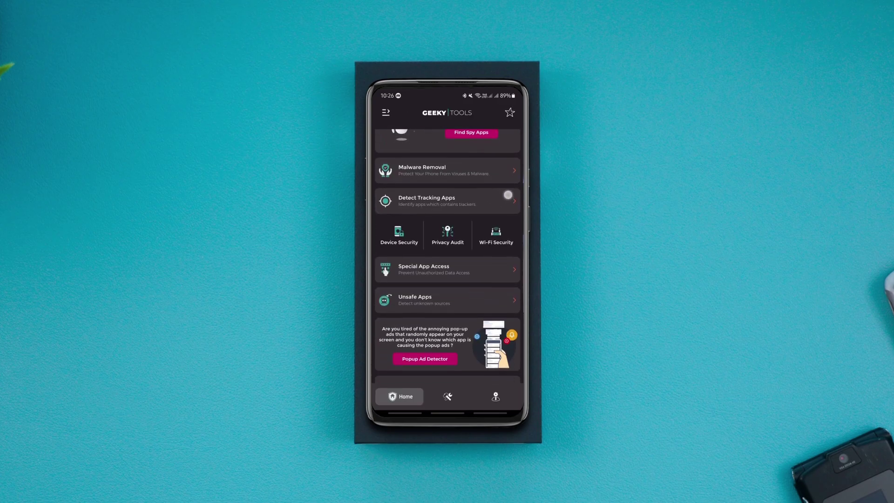
pyautogui.moveTo(504, 307); pyautogui.dragTo(506, 194)
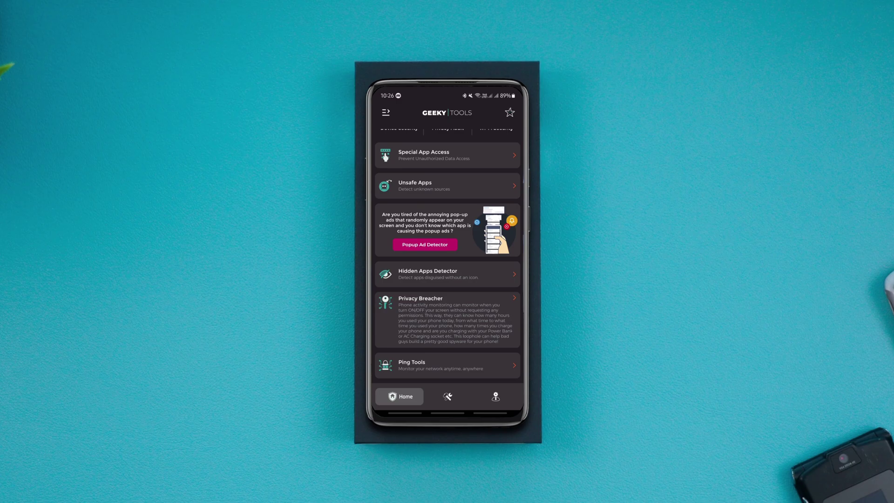
# Check the Hidden Apps Detector, then run the Detect Tracking Apps scan.
pyautogui.click(472, 275)
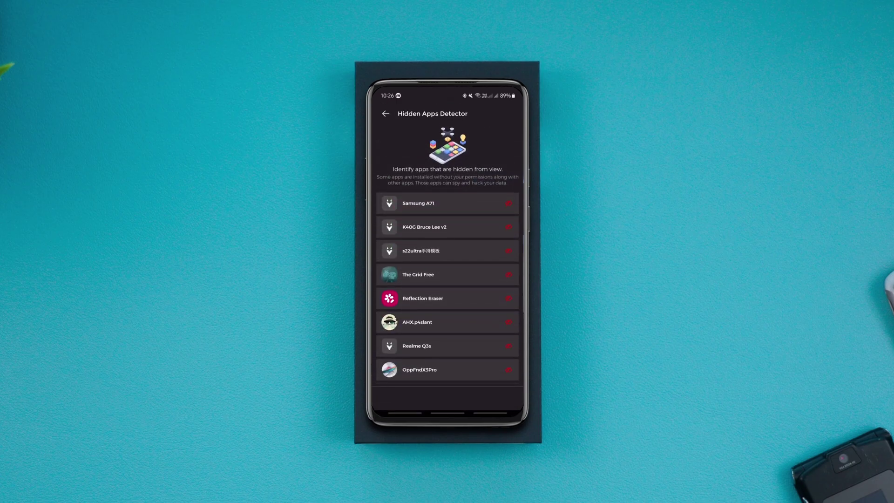
pyautogui.click(385, 113)
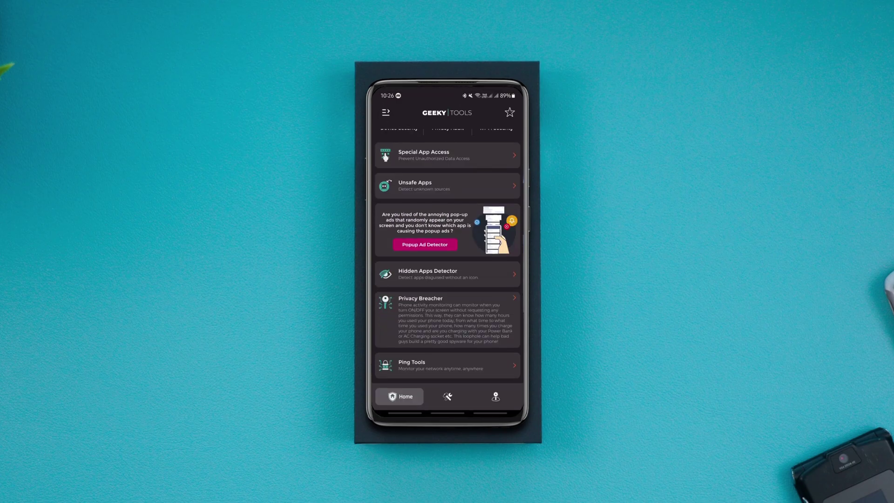
pyautogui.moveTo(493, 279); pyautogui.dragTo(492, 381)
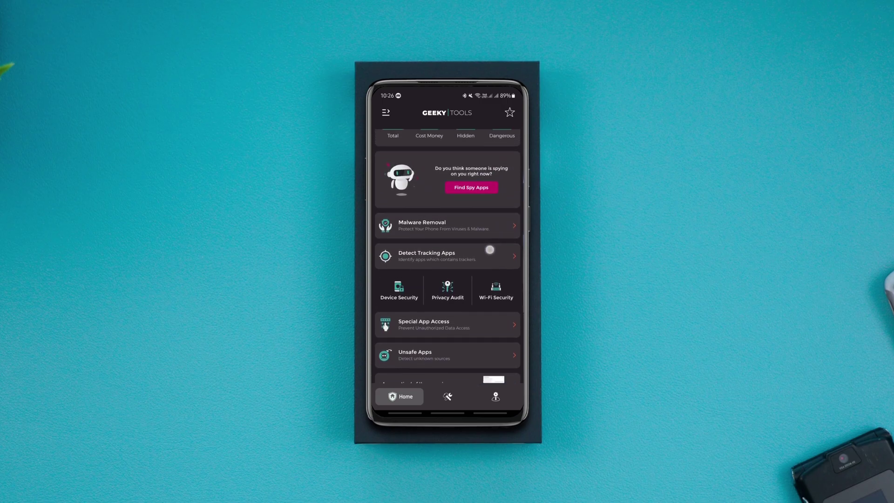
pyautogui.click(471, 187)
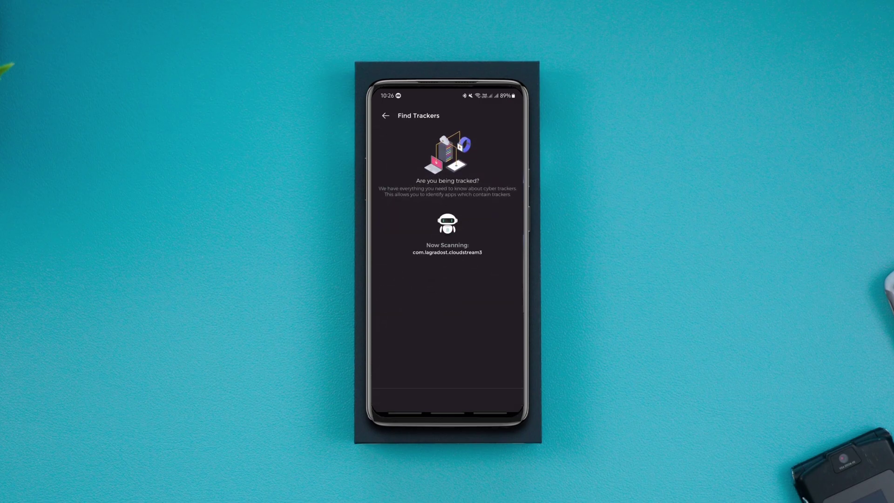
pyautogui.click(385, 114)
# Run the volume up hardware test from Analyze, then view Battery Info at 89%.
pyautogui.click(448, 396)
pyautogui.moveTo(475, 345); pyautogui.dragTo(499, 286)
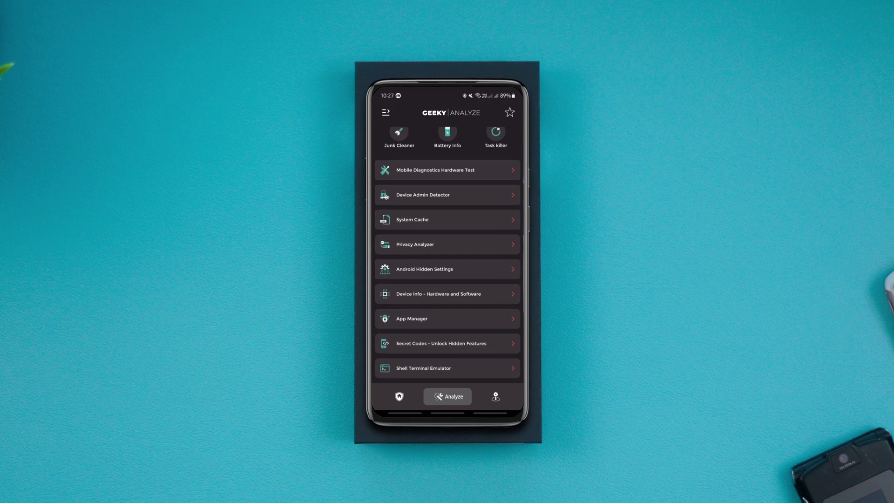
pyautogui.click(515, 293)
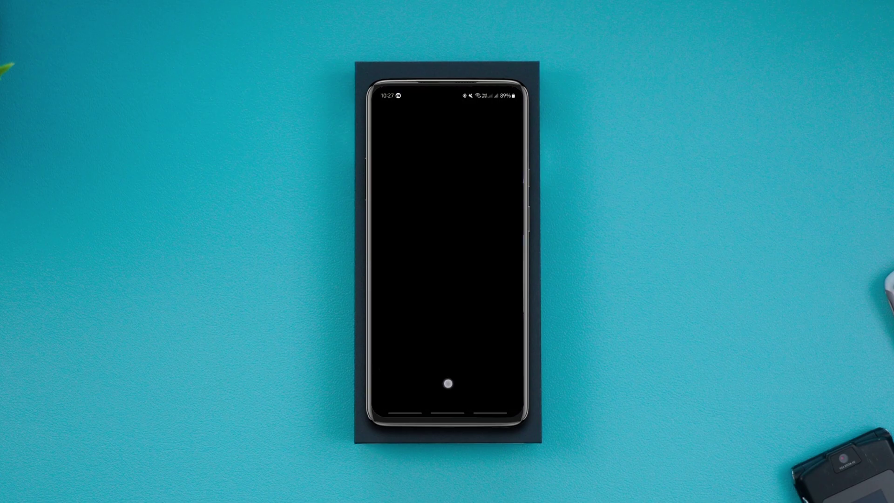
pyautogui.click(447, 383)
pyautogui.click(486, 354)
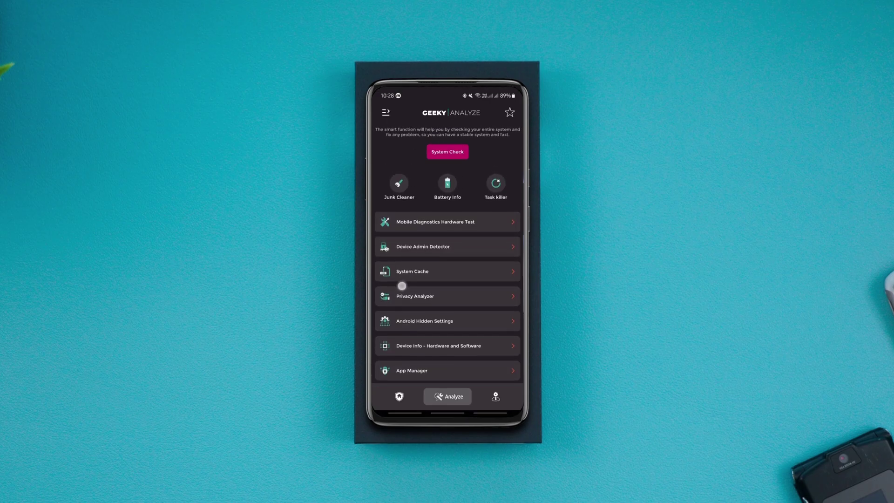
pyautogui.click(447, 184)
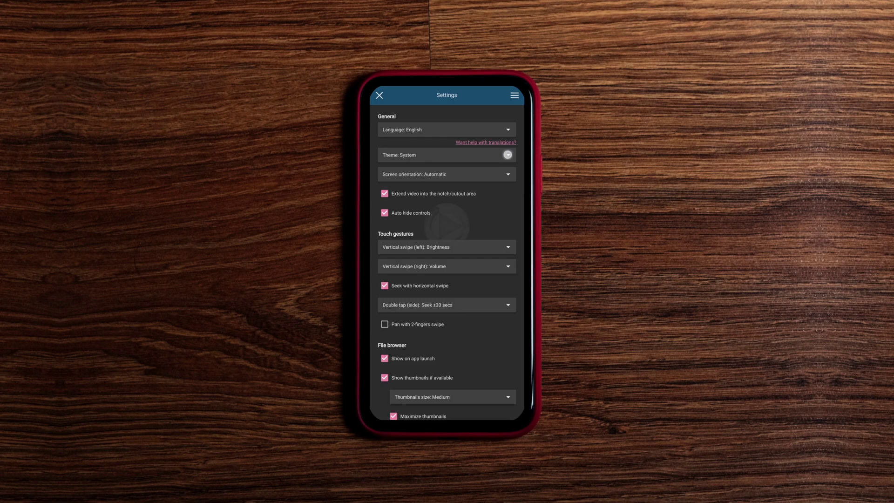
# Set SVPlayer's theme to Dark and keep Brightness for left vertical swipe.
pyautogui.click(485, 195)
pyautogui.moveTo(493, 262); pyautogui.dragTo(493, 243)
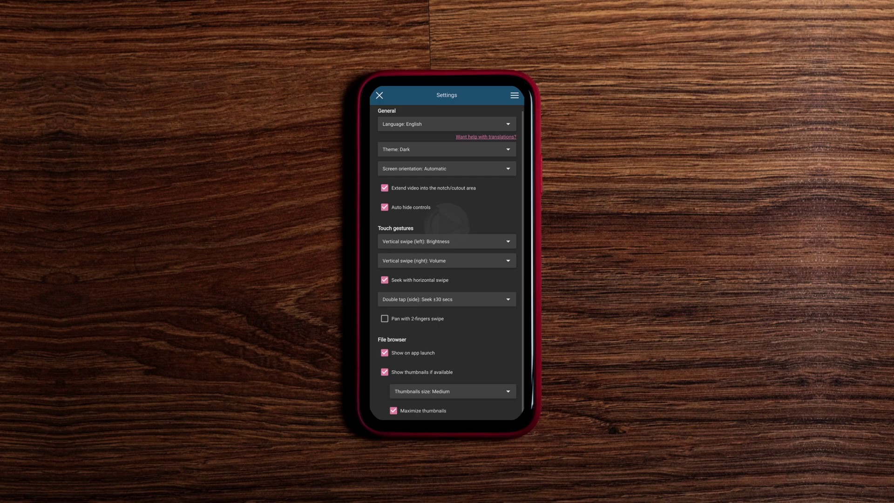
pyautogui.click(507, 240)
pyautogui.click(507, 259)
pyautogui.click(508, 241)
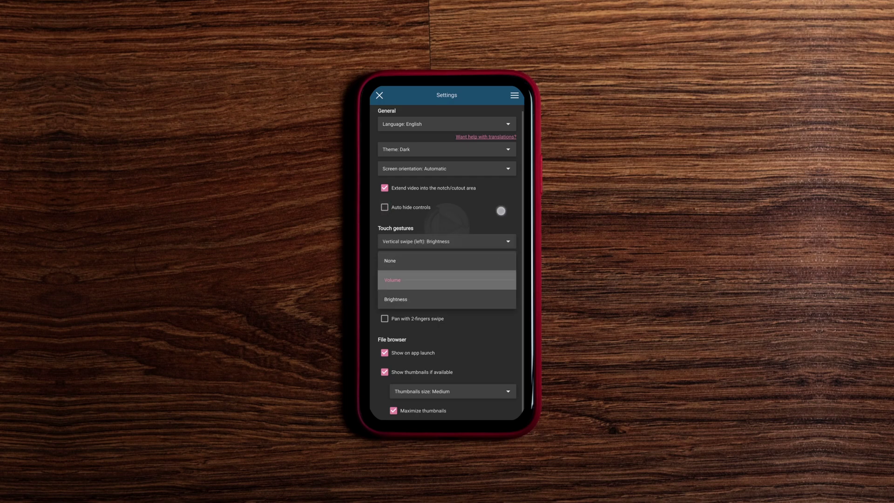
pyautogui.click(507, 282)
pyautogui.moveTo(492, 345)
pyautogui.mouseDown()
pyautogui.moveTo(505, 275)
pyautogui.moveTo(495, 315)
pyautogui.mouseUp()
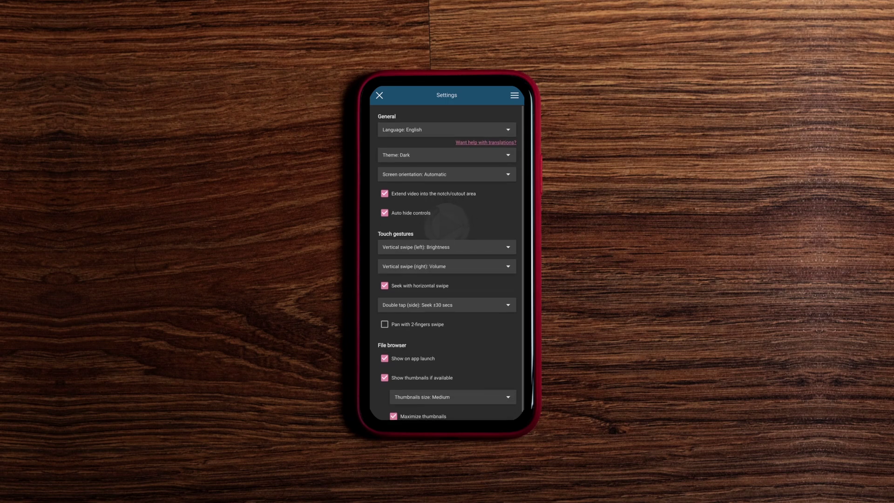
# View the Size & light page, then the Frame rate conversion settings targeting 60 fps.
pyautogui.click(514, 95)
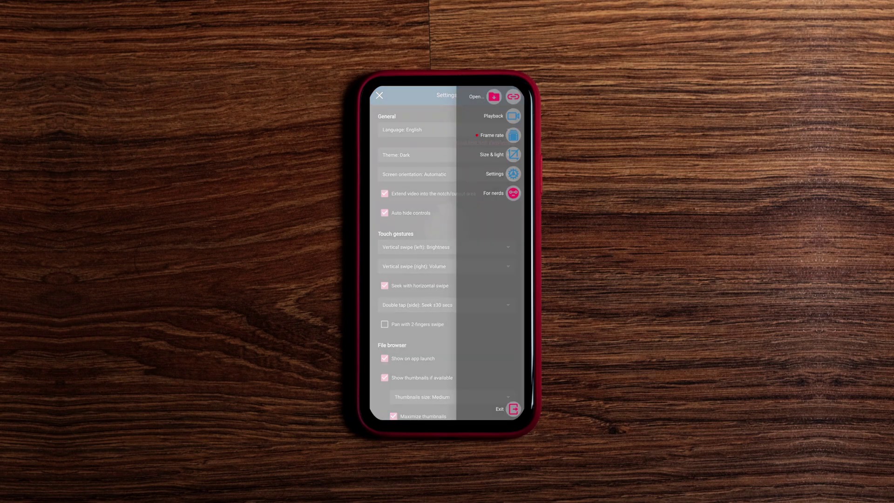
pyautogui.click(514, 154)
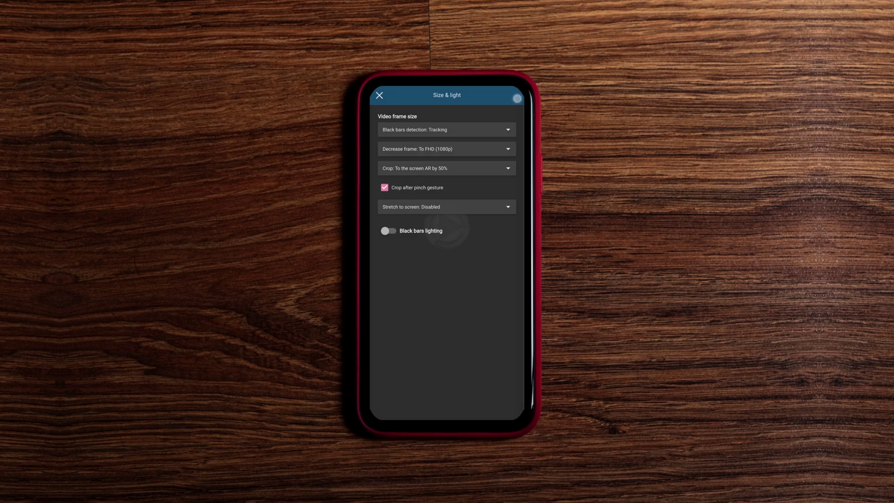
pyautogui.click(516, 99)
pyautogui.click(518, 135)
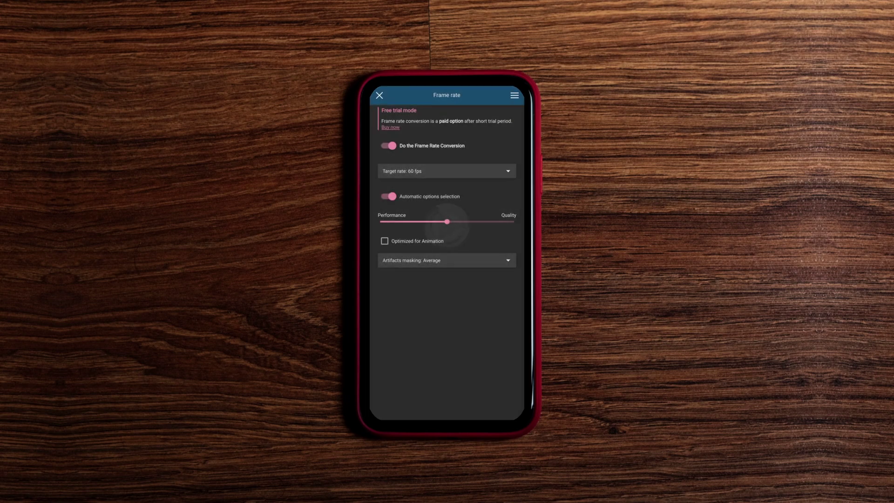